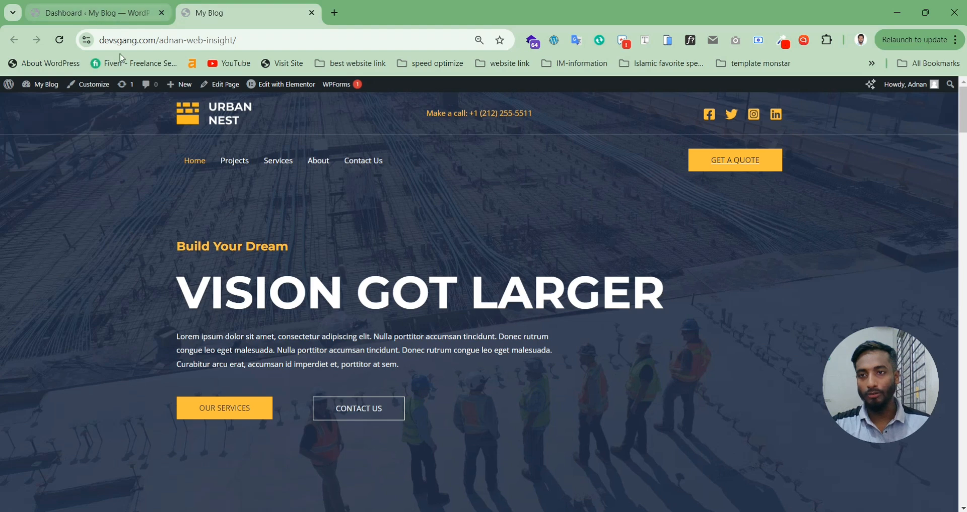
Upload the pro-elements.zip plugin to the WordPress site, install it and activate it.
{"action": "left_click", "coordinate": [127, 15]}
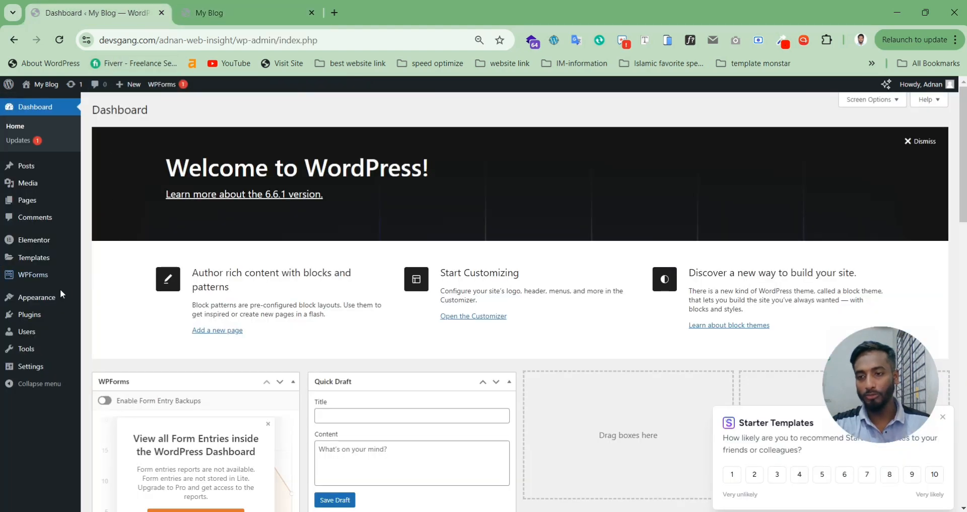
{"action": "mouse_move", "coordinate": [41, 317]}
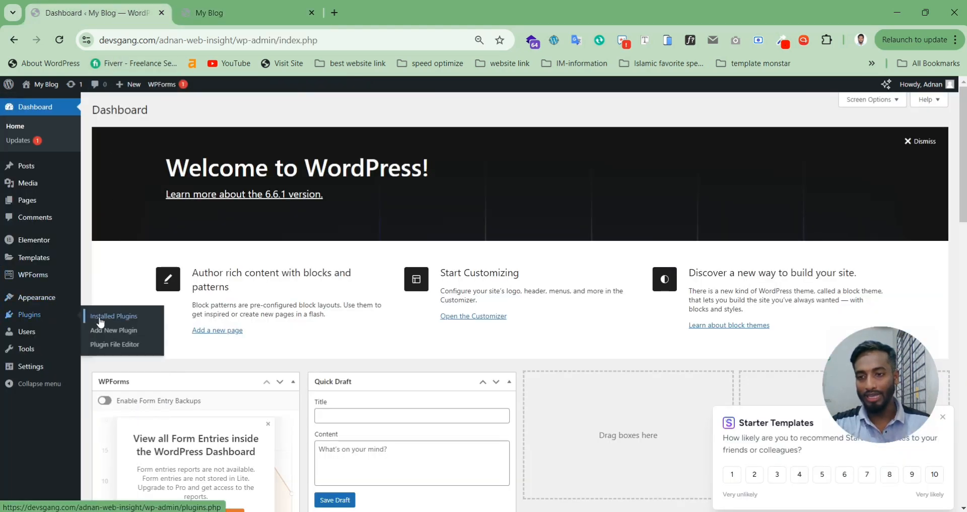
{"action": "left_click", "coordinate": [109, 333]}
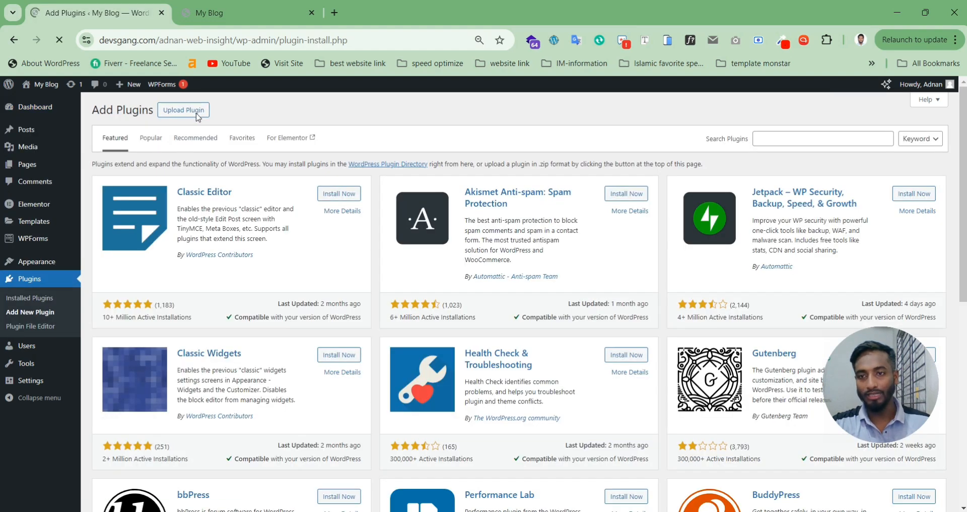
{"action": "left_click", "coordinate": [197, 116]}
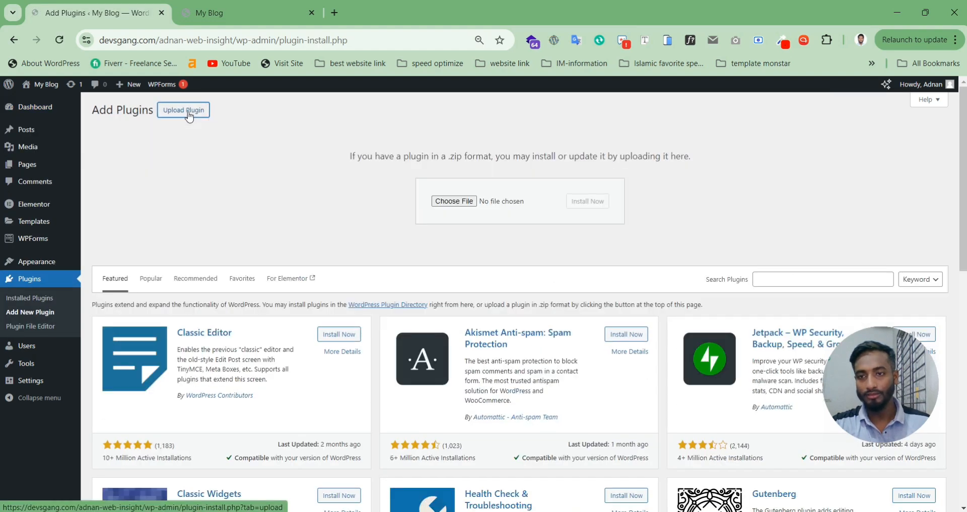
{"action": "left_click", "coordinate": [456, 201]}
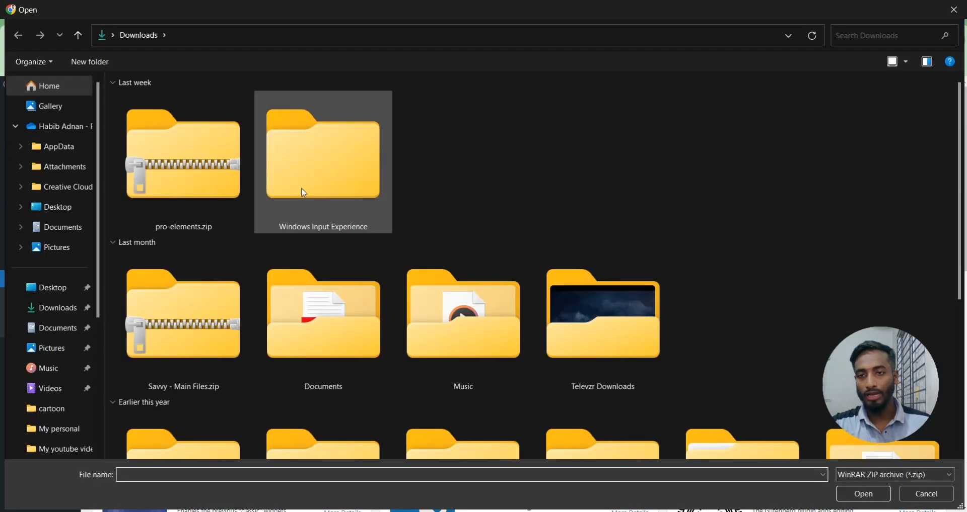
{"action": "left_click", "coordinate": [197, 170]}
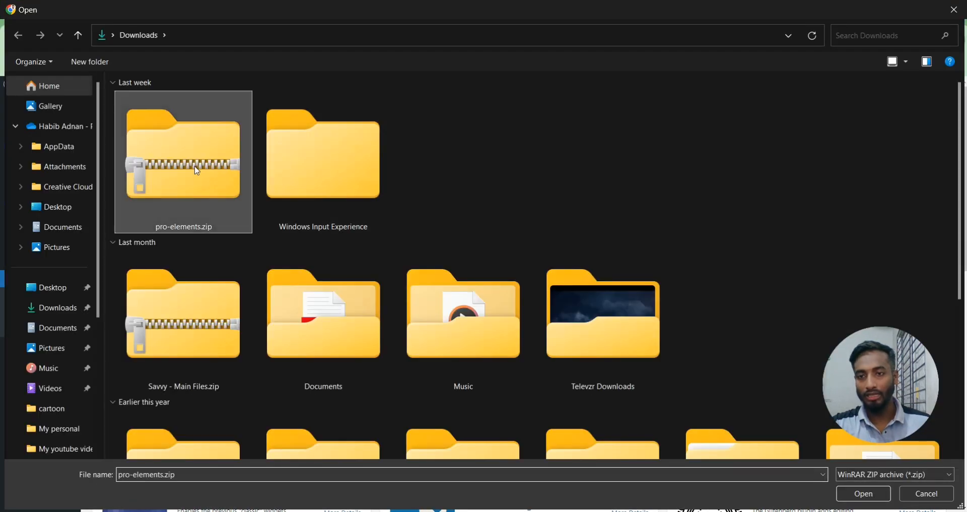
{"action": "left_click", "coordinate": [864, 496]}
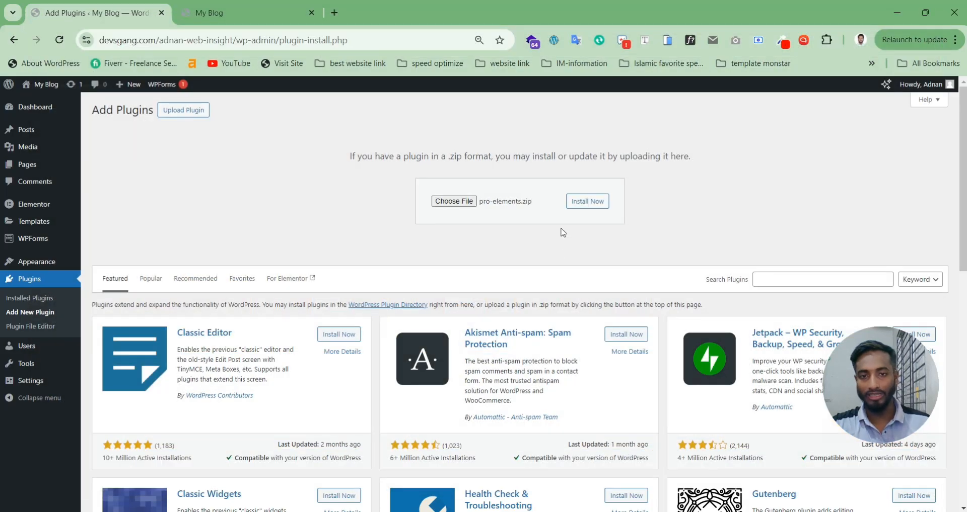
{"action": "left_click", "coordinate": [589, 203]}
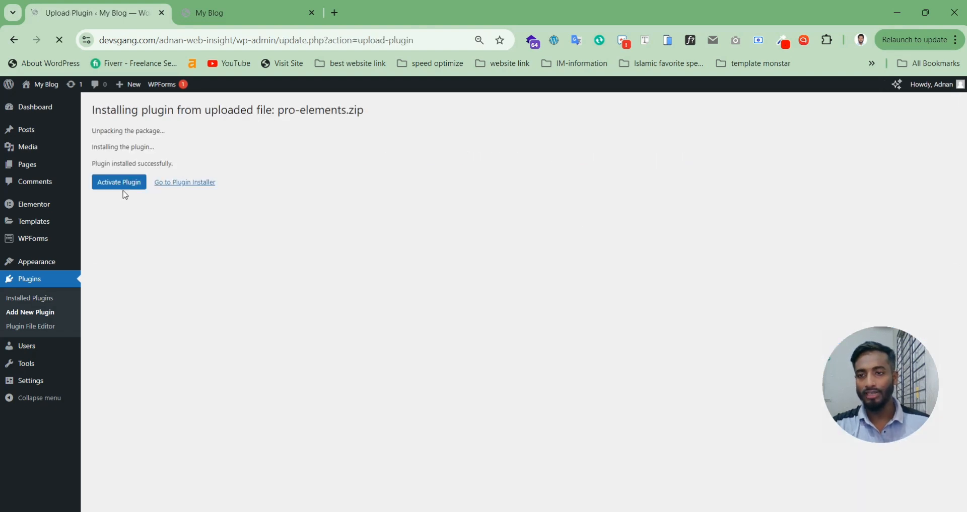
{"action": "left_click", "coordinate": [121, 184]}
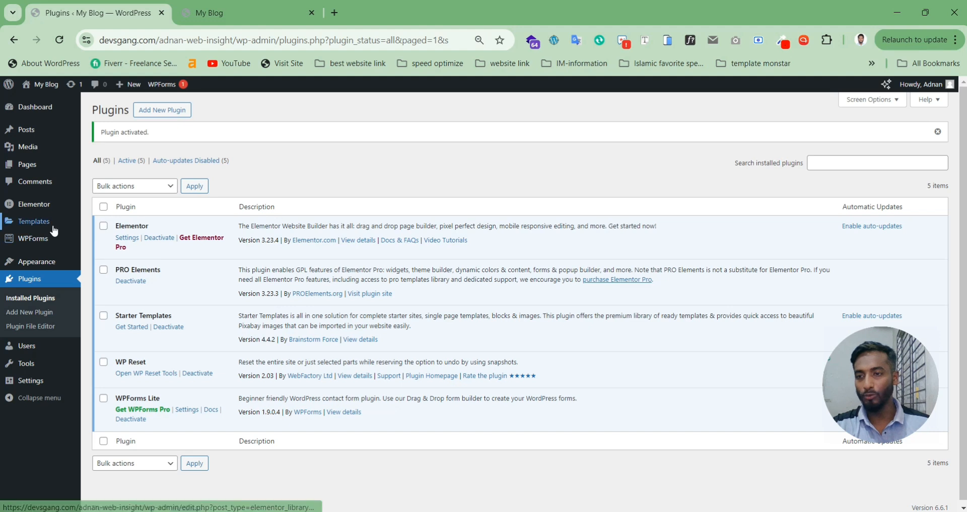
Create a new Elementor popup template named "popup design".
{"action": "mouse_move", "coordinate": [51, 224]}
{"action": "left_click", "coordinate": [103, 239]}
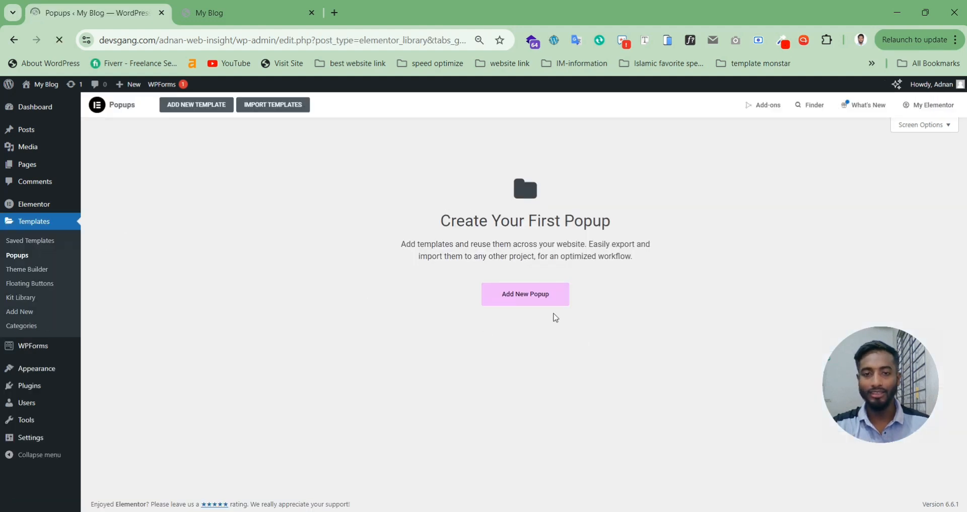
{"action": "left_click", "coordinate": [535, 300]}
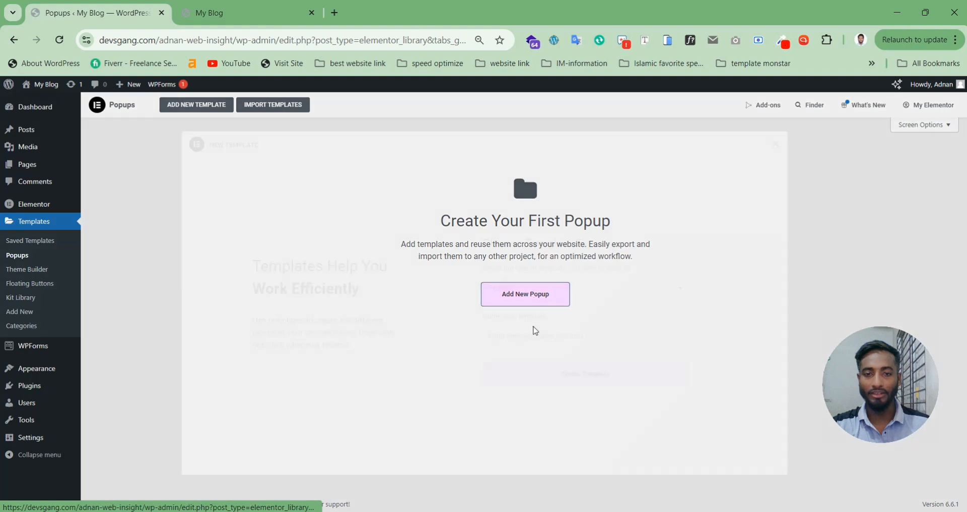
{"action": "left_click", "coordinate": [542, 342]}
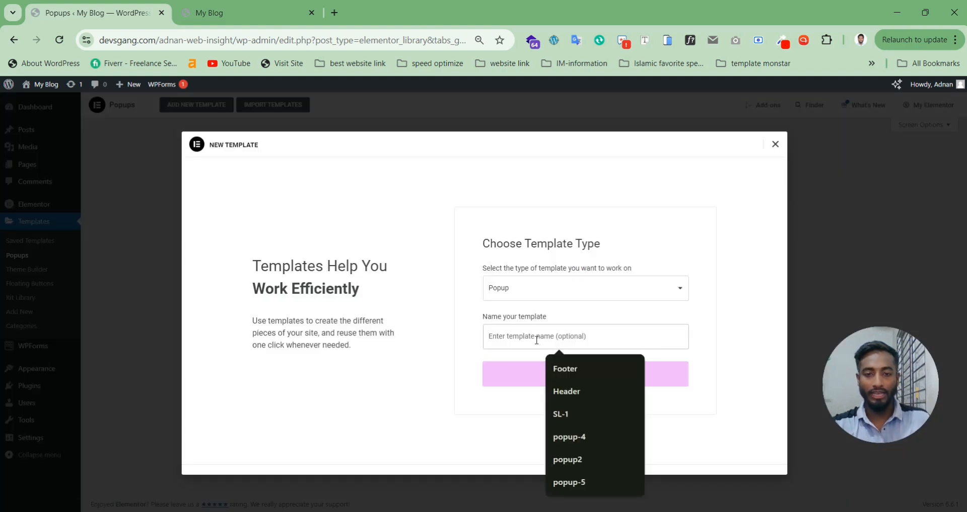
{"action": "type", "text": "po"}
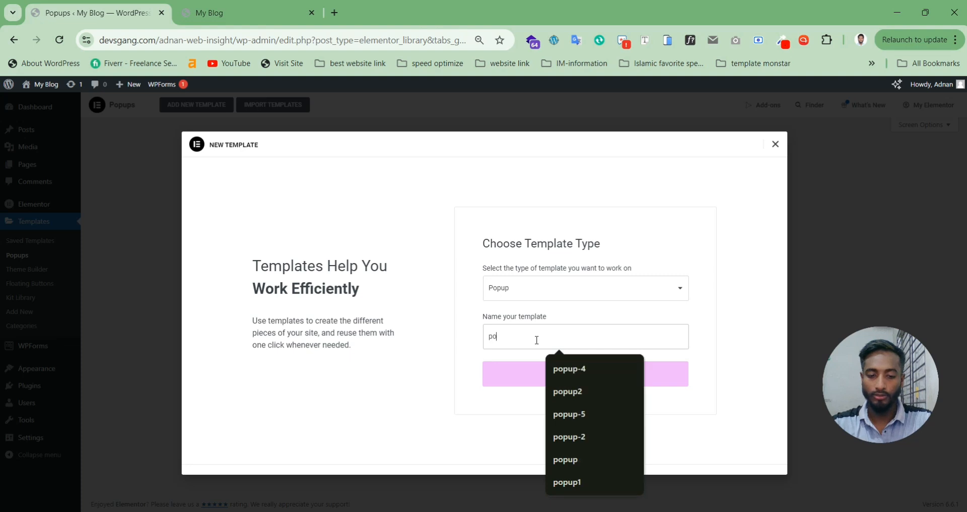
{"action": "type", "text": "pup design"}
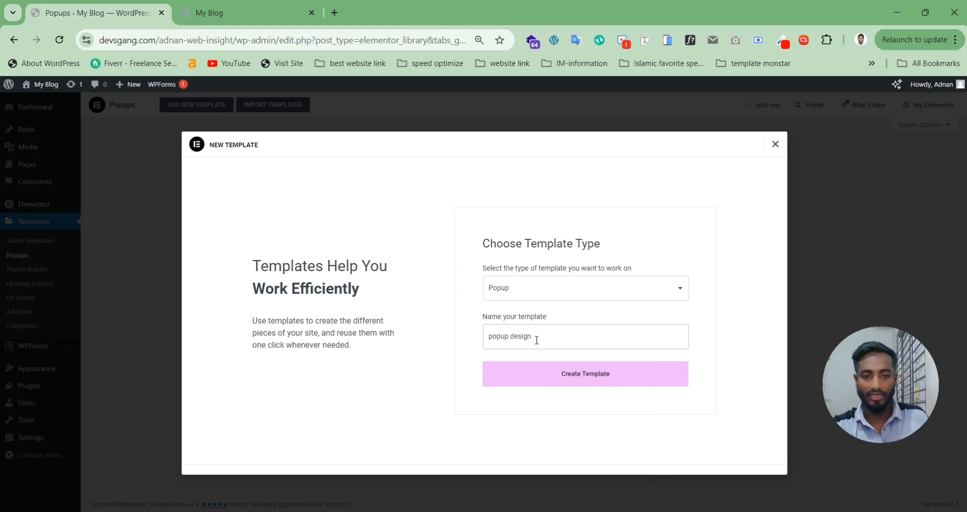
{"action": "left_click", "coordinate": [586, 380]}
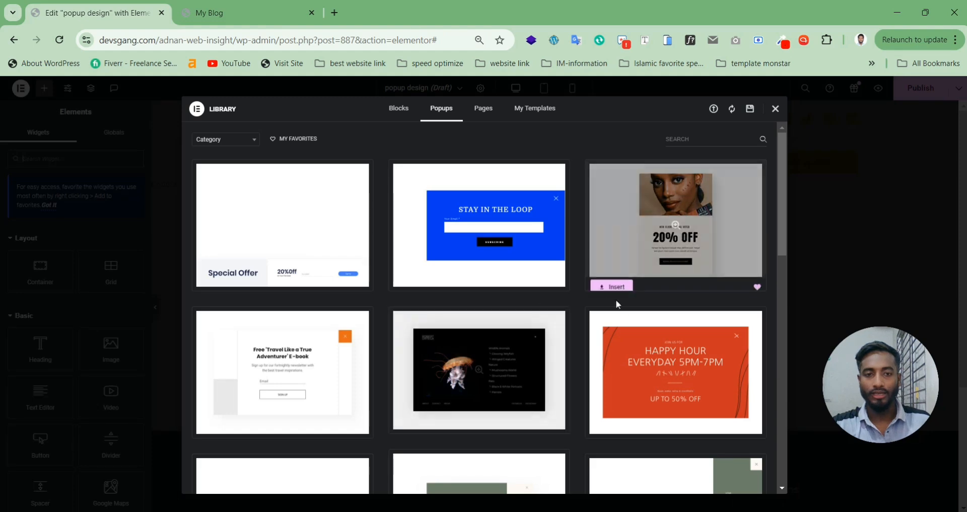
Dismiss the popup template library and add a Flexbox container with two equal columns to the blank popup.
{"action": "scroll", "coordinate": [622, 302], "scroll_direction": "down", "scroll_amount": 8}
{"action": "scroll", "coordinate": [626, 340], "scroll_direction": "up", "scroll_amount": 8}
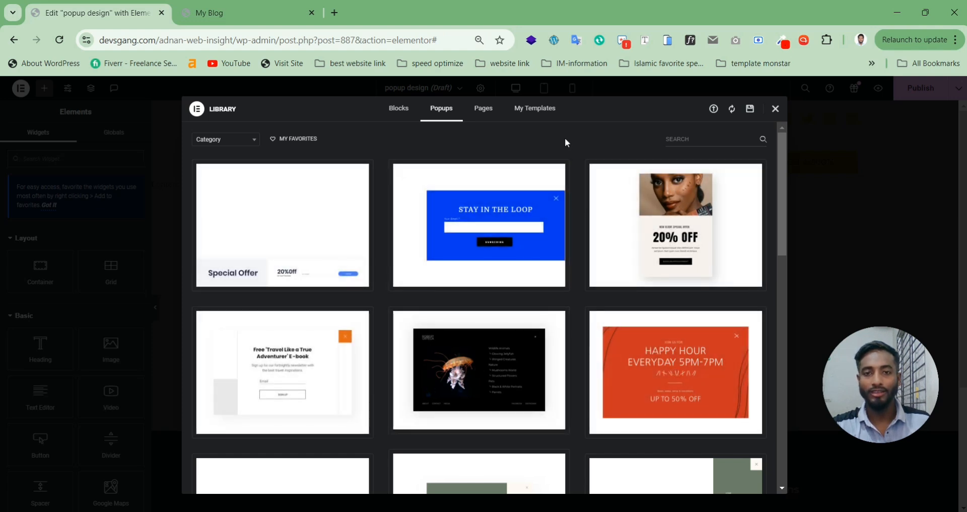
{"action": "left_click", "coordinate": [778, 110]}
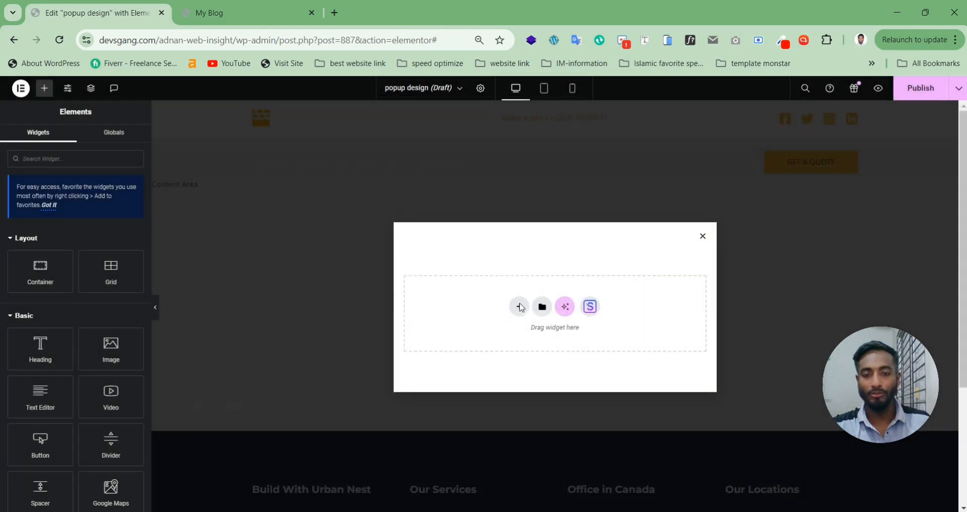
{"action": "left_click", "coordinate": [519, 307]}
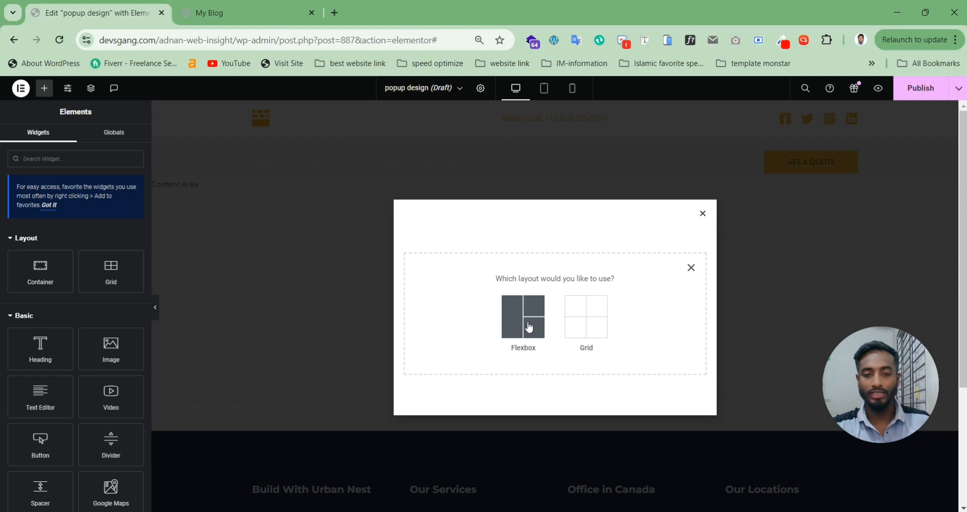
{"action": "left_click", "coordinate": [520, 326]}
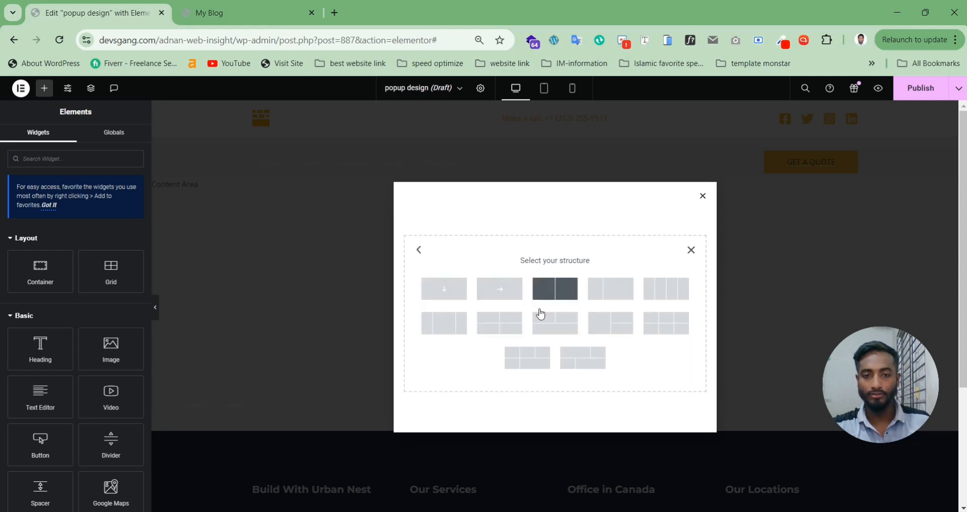
{"action": "left_click", "coordinate": [553, 299]}
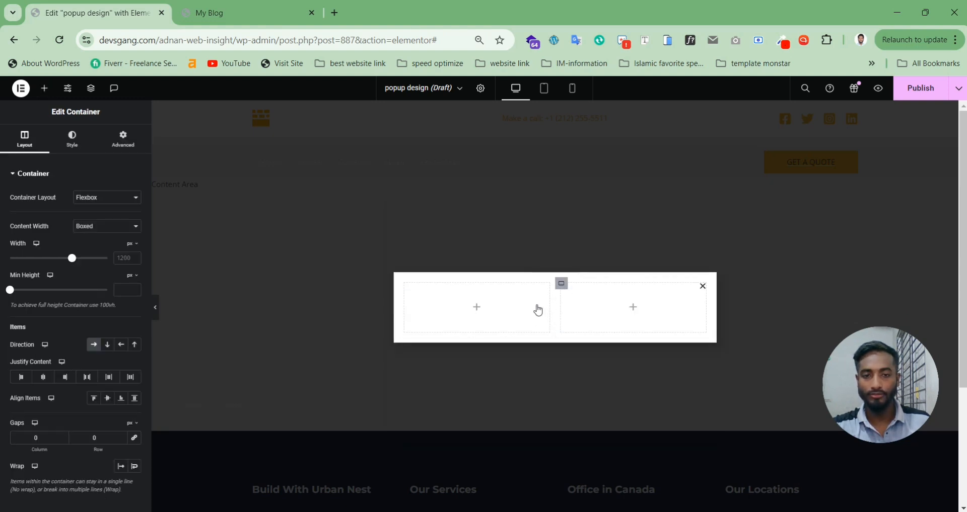
Add an Image widget to the popup's left column and choose worker-2.jpeg from the media library.
{"action": "left_click", "coordinate": [44, 88]}
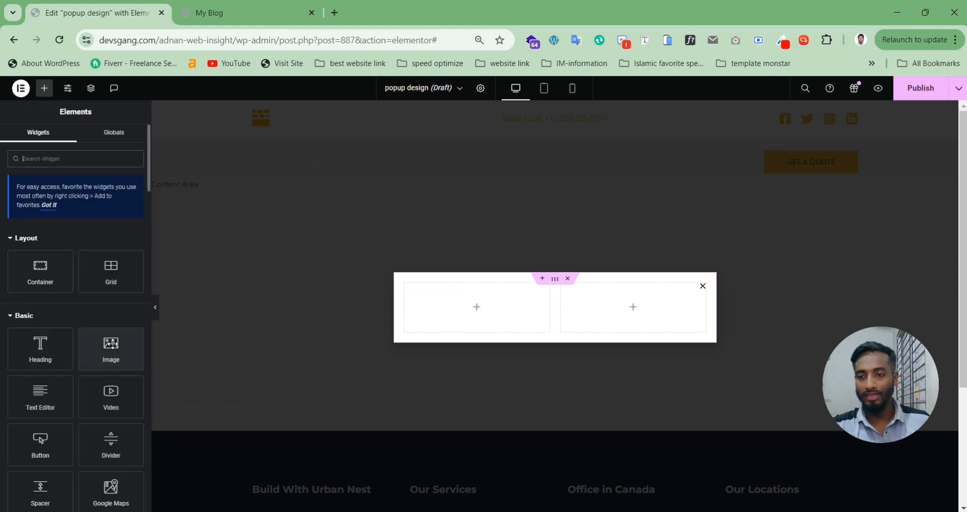
{"action": "left_click_drag", "start_coordinate": [103, 353], "coordinate": [467, 312]}
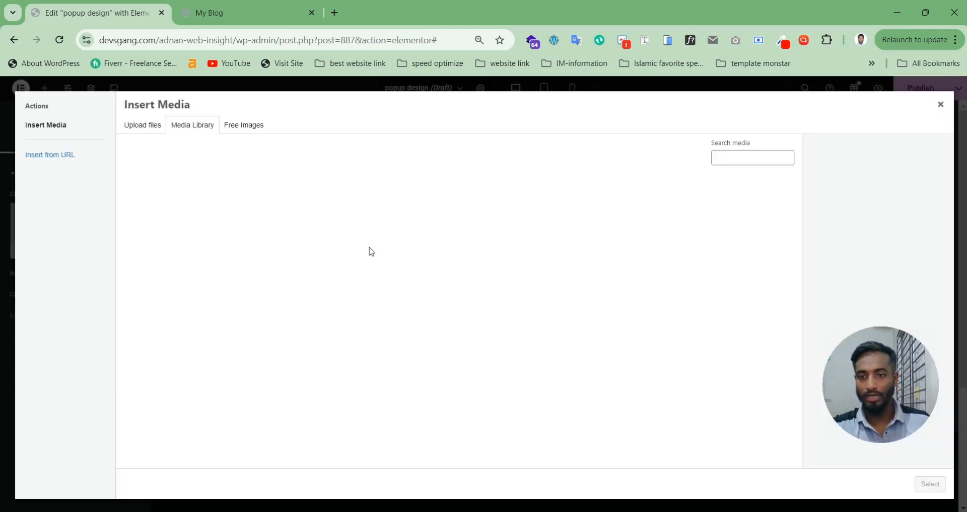
{"action": "left_click", "coordinate": [64, 218]}
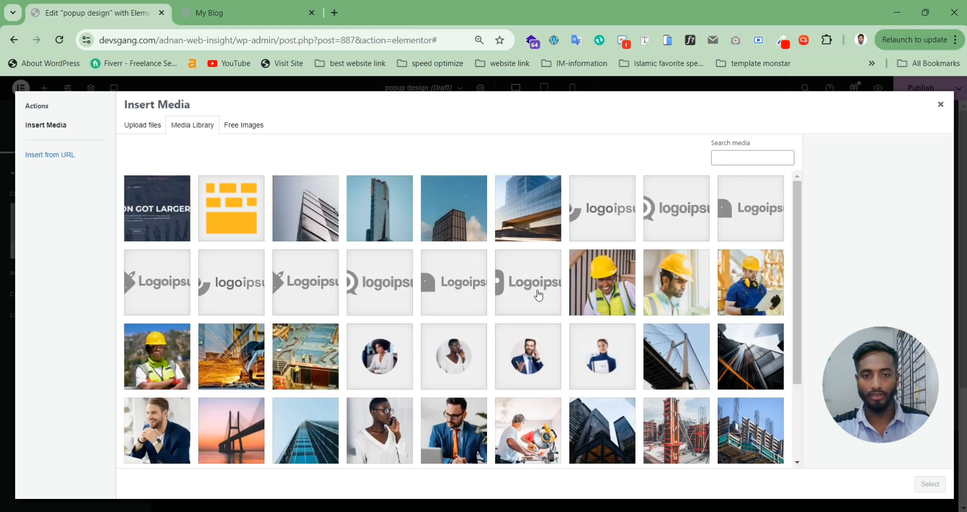
{"action": "left_click", "coordinate": [744, 278]}
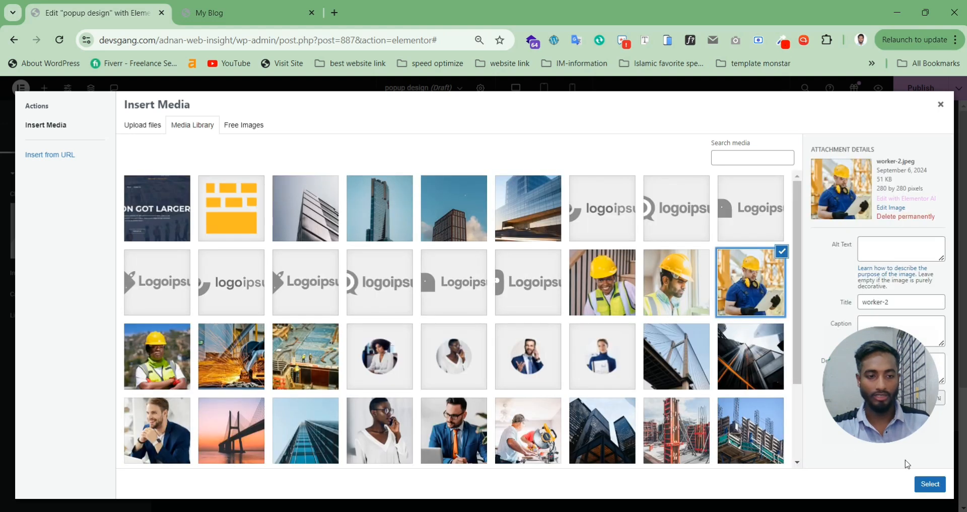
{"action": "left_click", "coordinate": [930, 484]}
Set the outer container's width to 1063 px and minimum height to 432 px, with its items aligned to the center.
{"action": "mouse_move", "coordinate": [556, 234]}
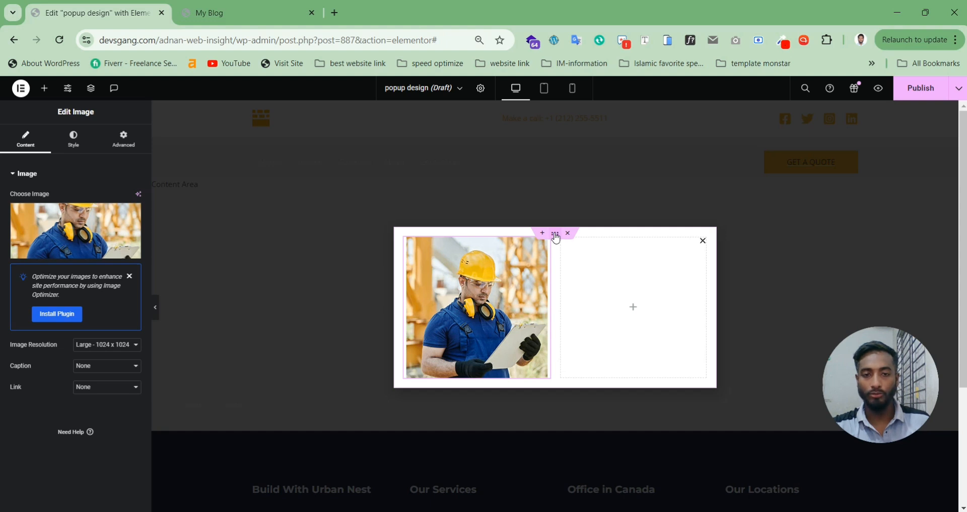
{"action": "left_click", "coordinate": [554, 234]}
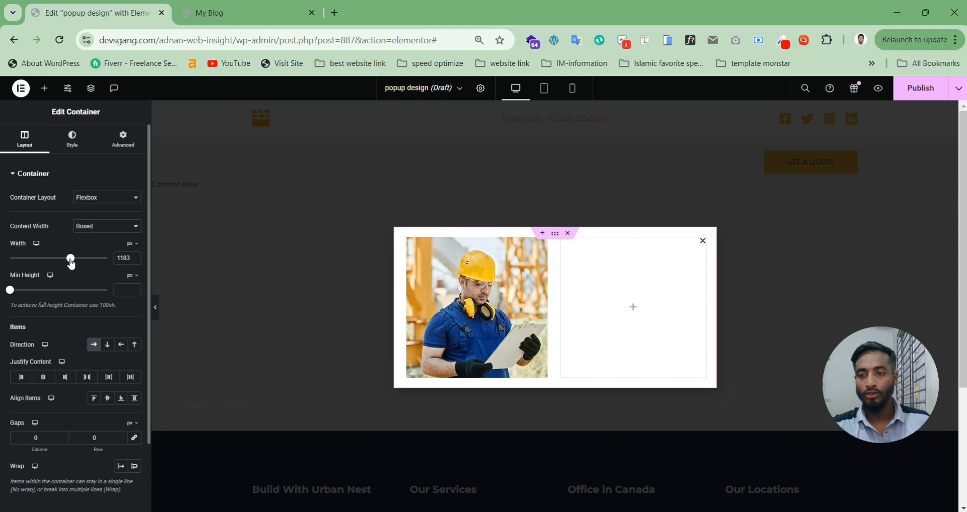
{"action": "left_click_drag", "start_coordinate": [71, 264], "coordinate": [60, 263]}
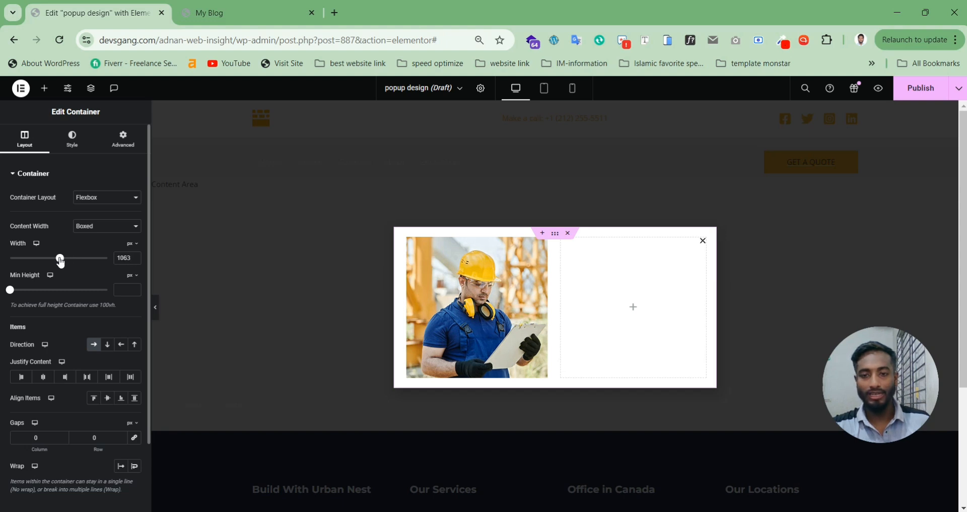
{"action": "left_click_drag", "start_coordinate": [11, 293], "coordinate": [41, 301]}
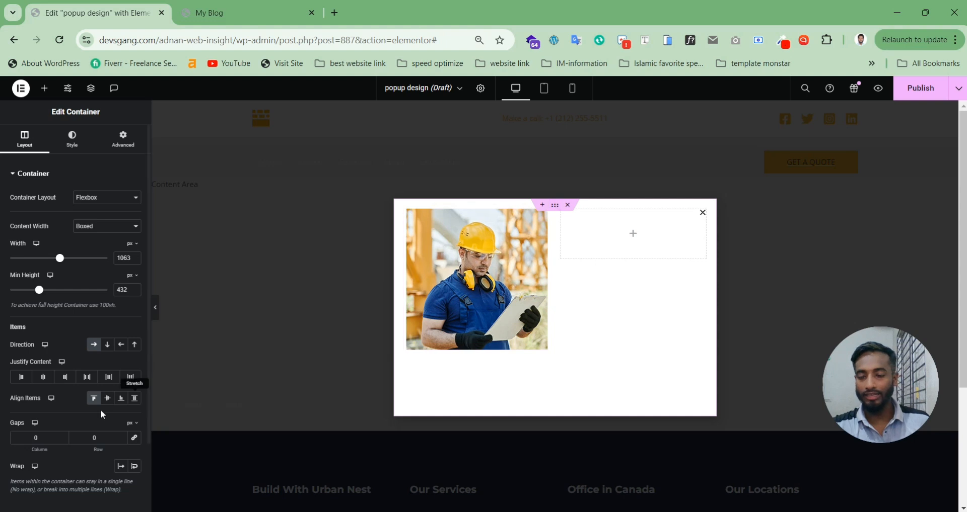
{"action": "left_click", "coordinate": [107, 399]}
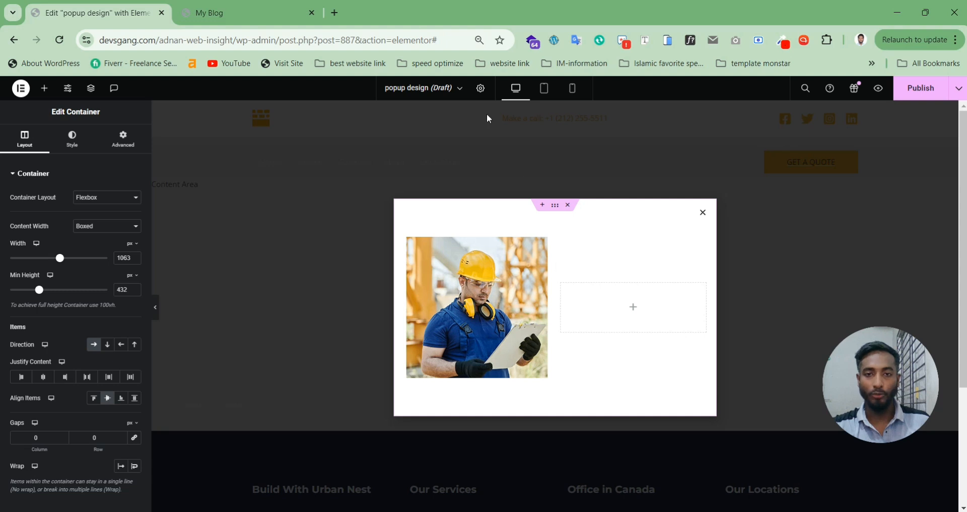
Set the popup's overall layout width to 617 px.
{"action": "left_click", "coordinate": [481, 88]}
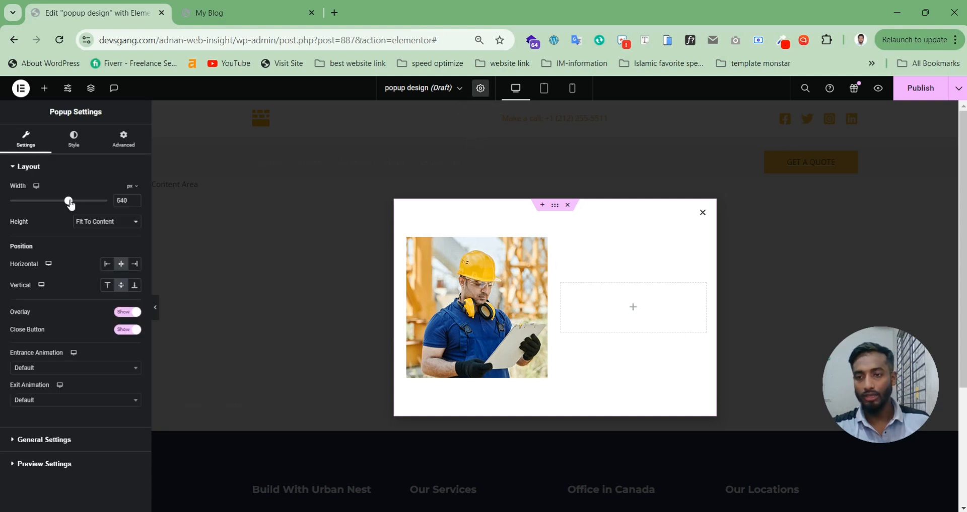
{"action": "left_click_drag", "start_coordinate": [70, 203], "coordinate": [67, 202]}
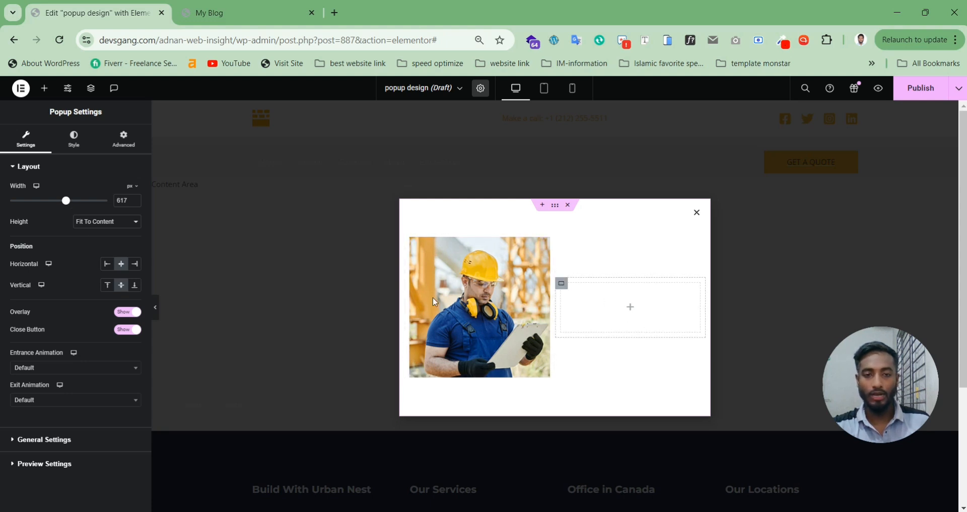
Add a Heading widget to the popup's empty right column with the title "Join With Us".
{"action": "left_click", "coordinate": [45, 88]}
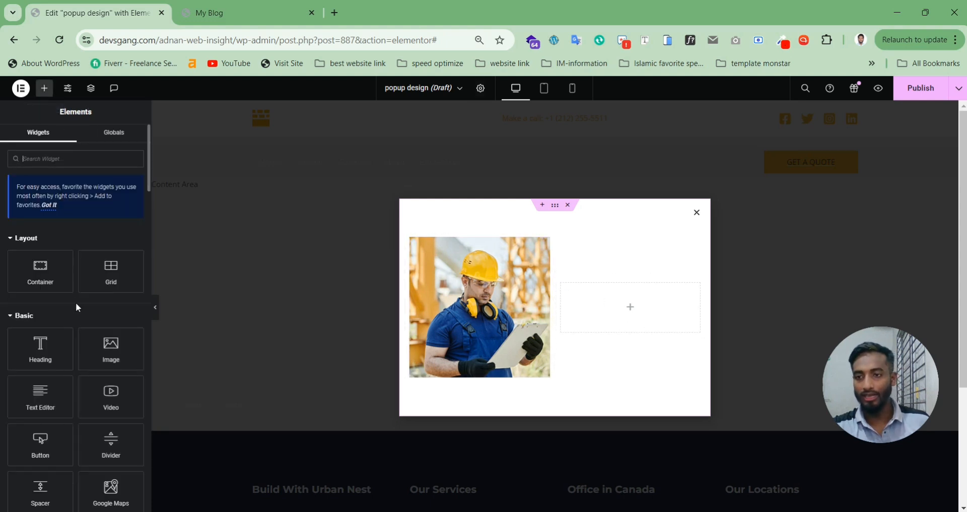
{"action": "left_click_drag", "start_coordinate": [45, 359], "coordinate": [649, 324]}
{"action": "triple_click", "coordinate": [53, 235]}
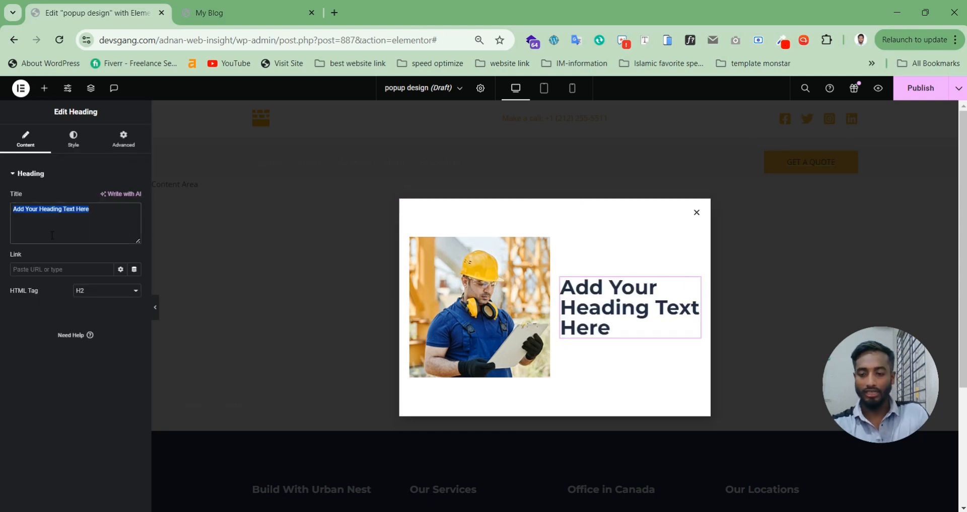
{"action": "type", "text": "Join"}
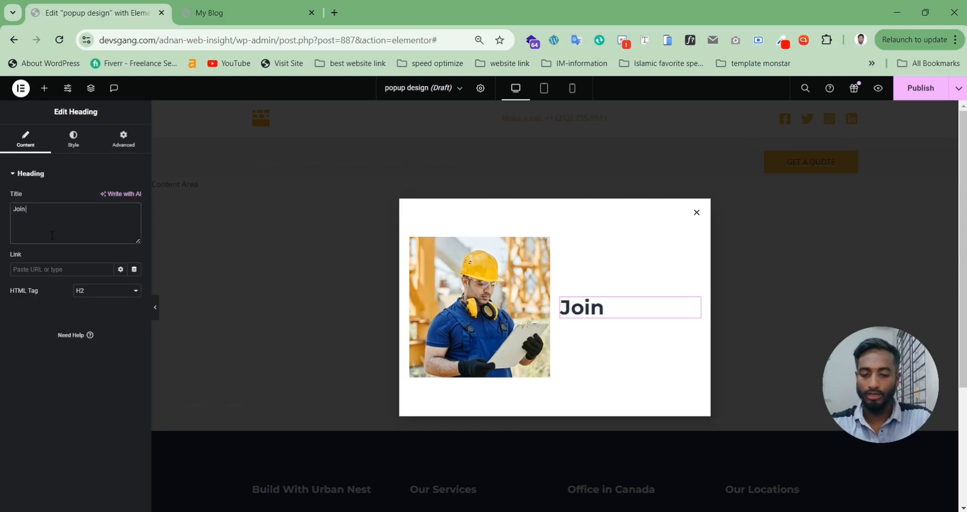
{"action": "type", "text": " With"}
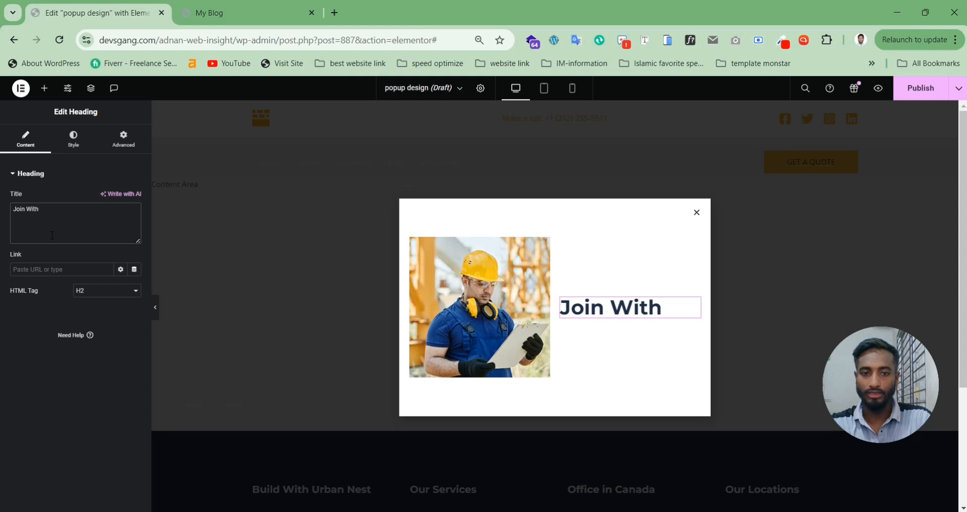
{"action": "type", "text": " Us"}
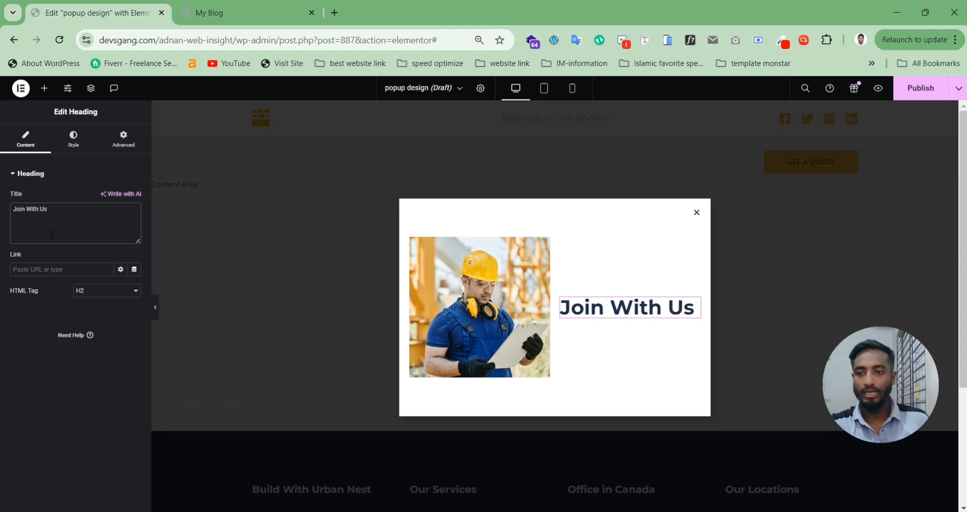
Find the Form widget by searching for "form" and place it under the Join With Us heading.
{"action": "left_click", "coordinate": [45, 88]}
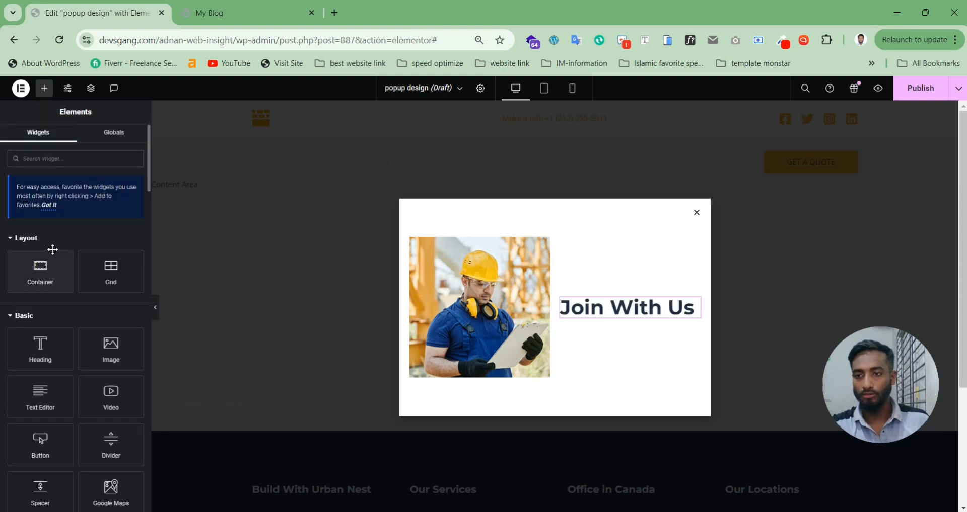
{"action": "type", "text": "form"}
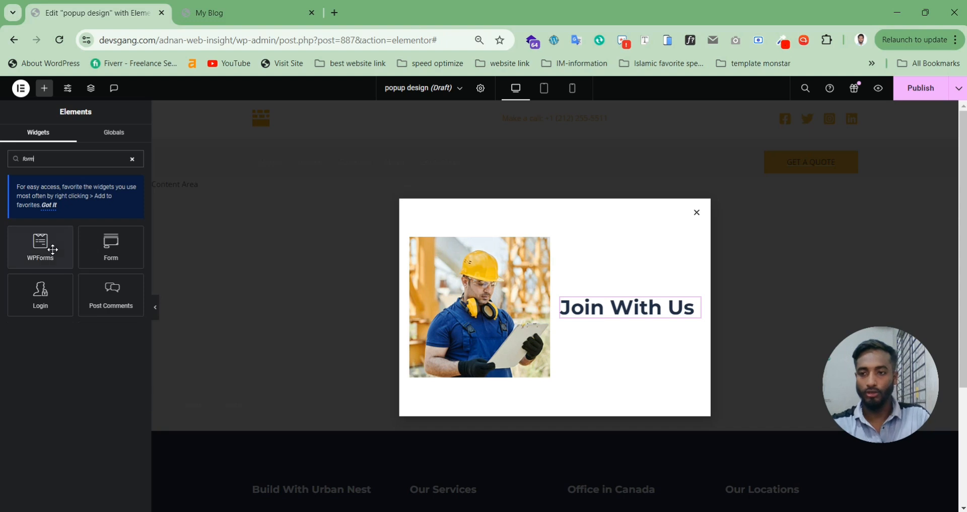
{"action": "left_click_drag", "start_coordinate": [109, 263], "coordinate": [237, 310]}
{"action": "left_click_drag", "start_coordinate": [79, 288], "coordinate": [55, 285]}
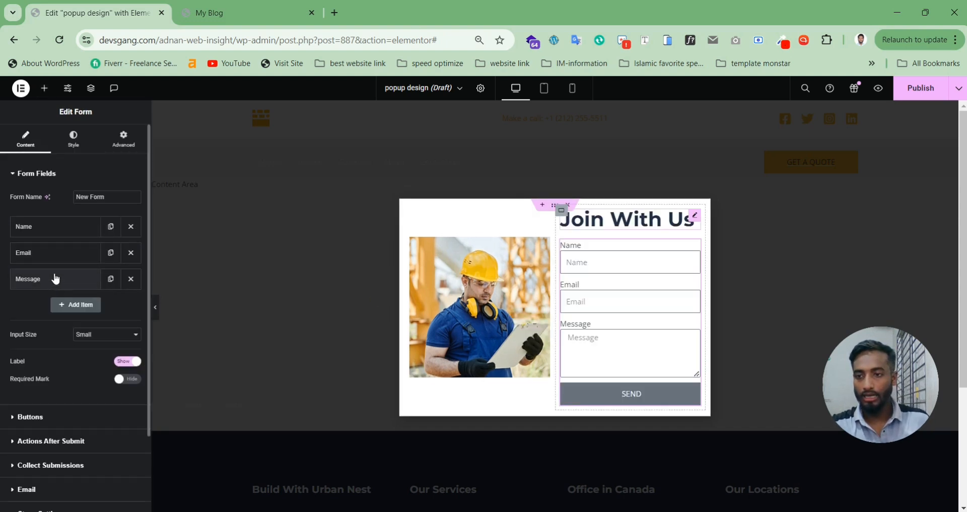
Remove the Message field from the form and hide the field labels.
{"action": "left_click", "coordinate": [131, 280]}
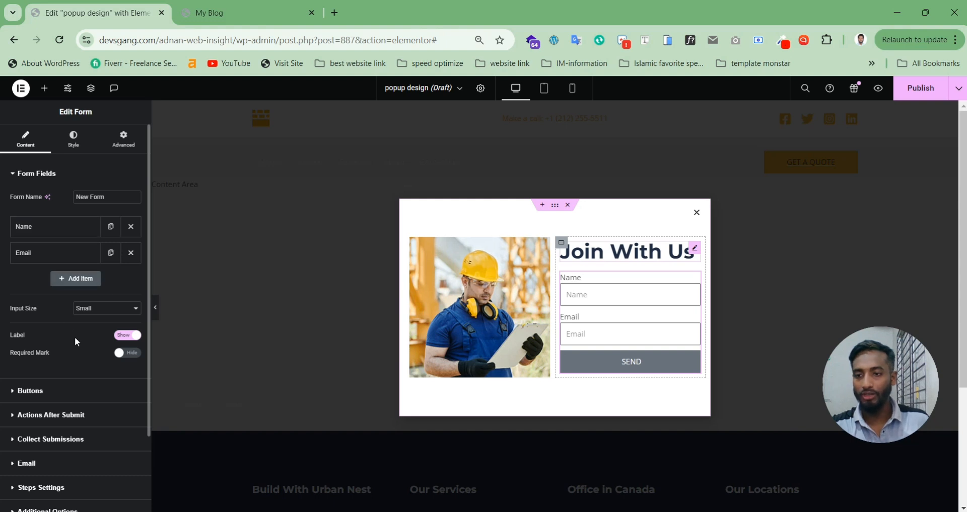
{"action": "left_click", "coordinate": [121, 336]}
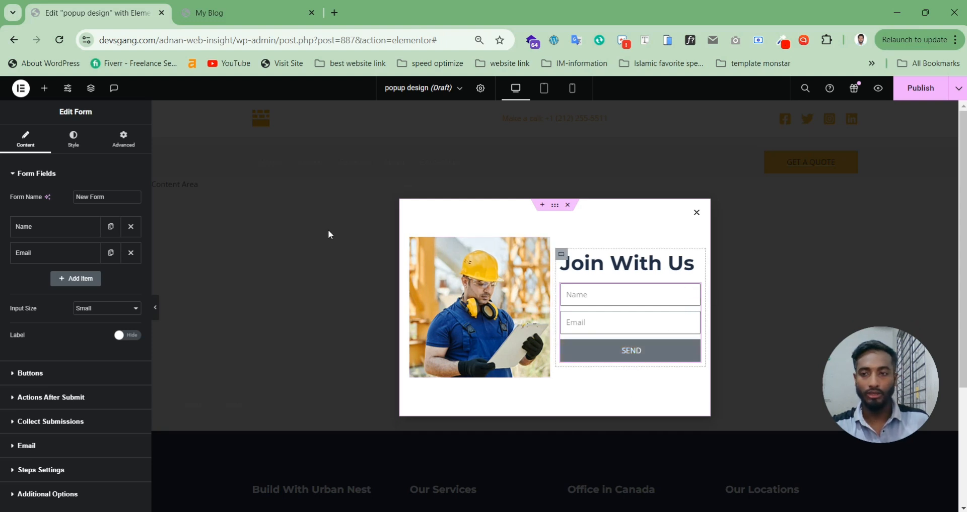
Style the form's submit button with background color #000000 and text color #FFFFFF.
{"action": "left_click", "coordinate": [75, 141]}
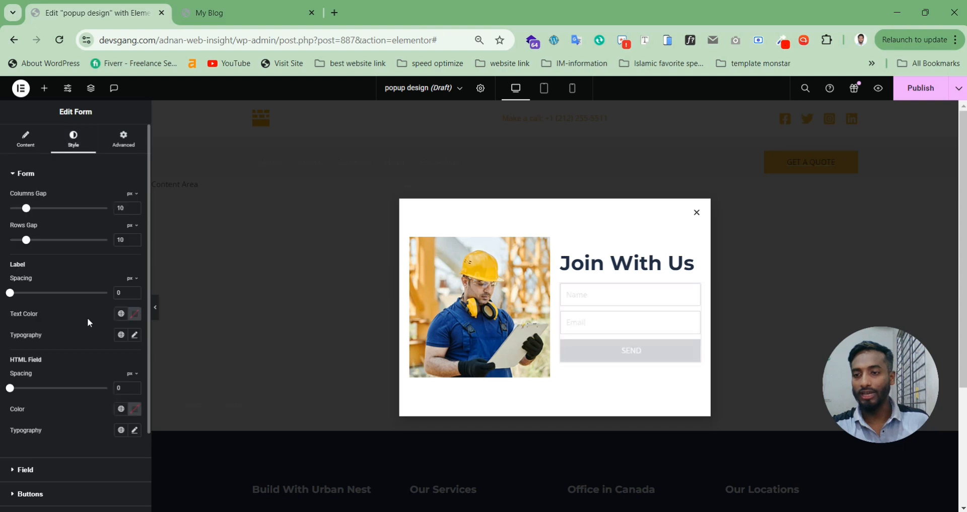
{"action": "left_click", "coordinate": [30, 494]}
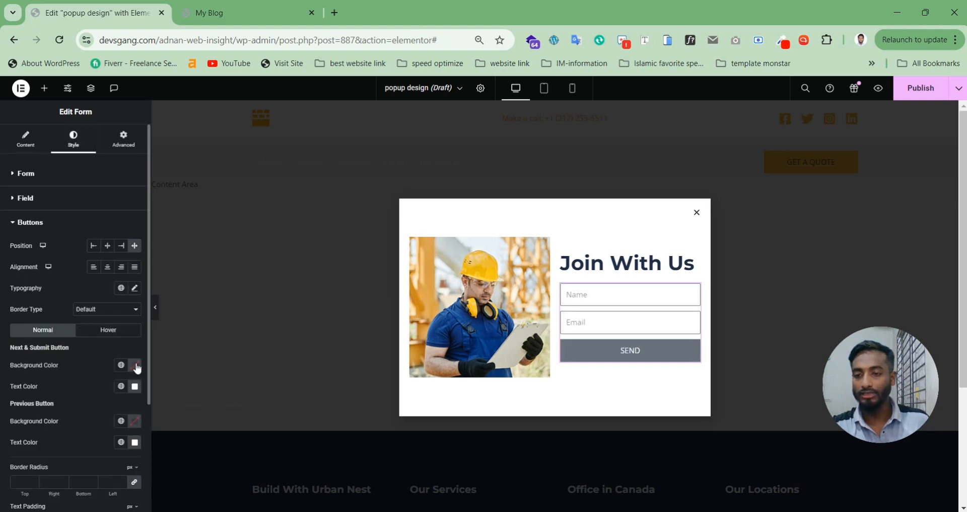
{"action": "left_click", "coordinate": [136, 366]}
{"action": "left_click_drag", "start_coordinate": [175, 293], "coordinate": [193, 312]}
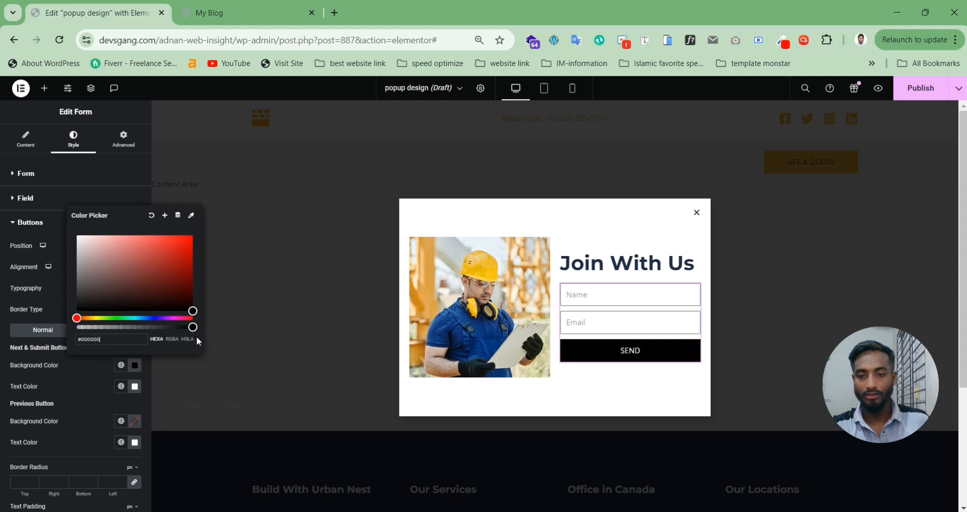
{"action": "left_click", "coordinate": [96, 383]}
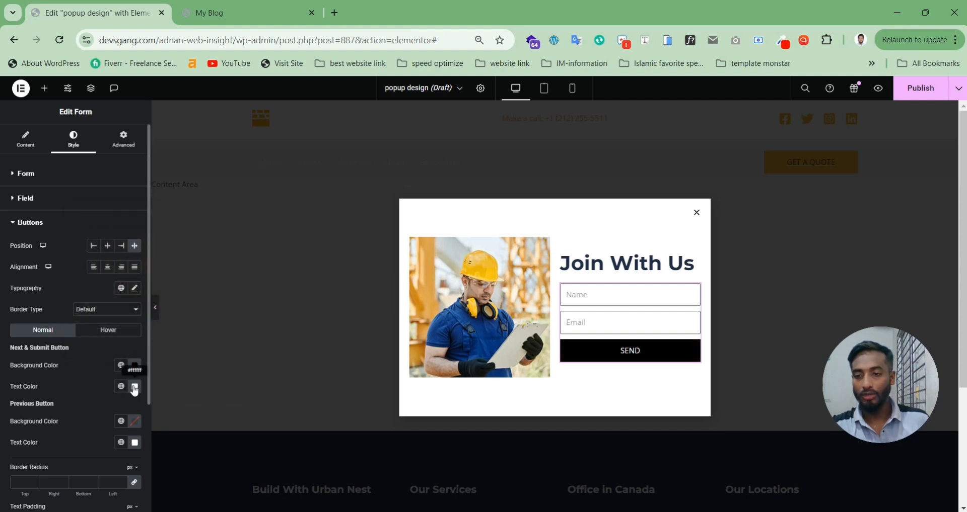
{"action": "left_click", "coordinate": [134, 391]}
{"action": "left_click_drag", "start_coordinate": [121, 309], "coordinate": [59, 246]}
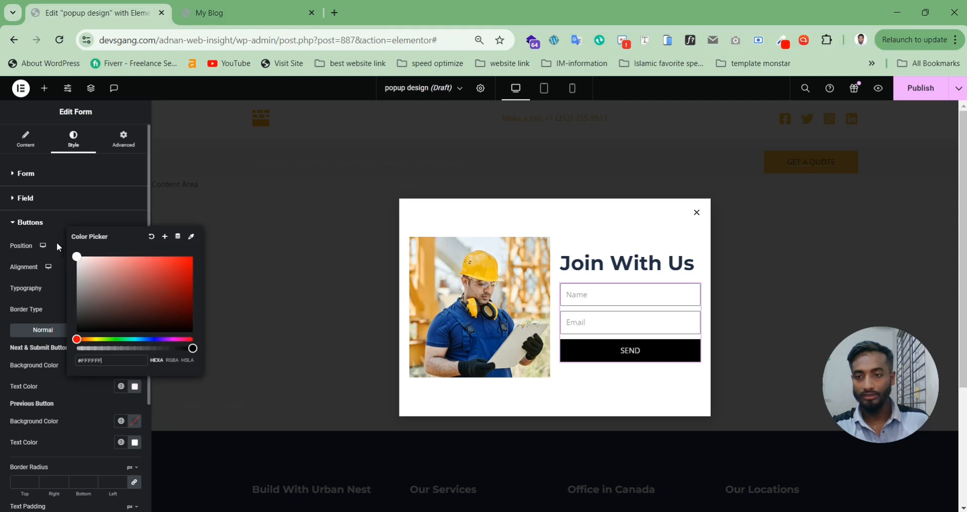
{"action": "left_click", "coordinate": [76, 401]}
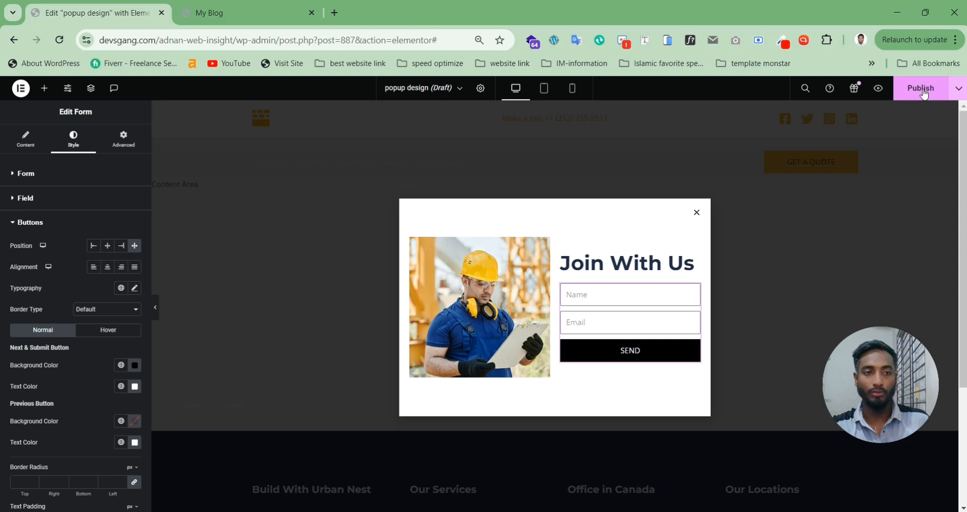
Start publishing the popup and add a display condition that includes the Entire Site.
{"action": "left_click", "coordinate": [923, 92]}
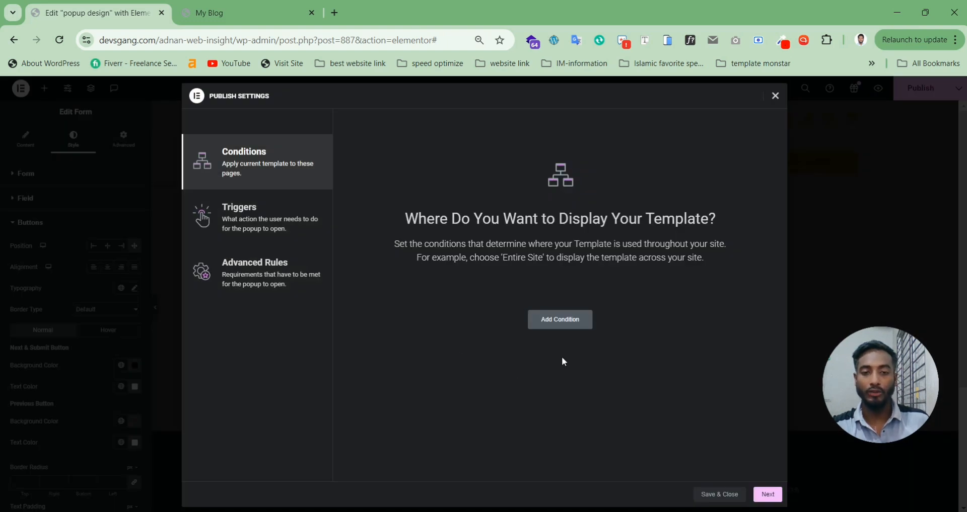
{"action": "left_click", "coordinate": [564, 322]}
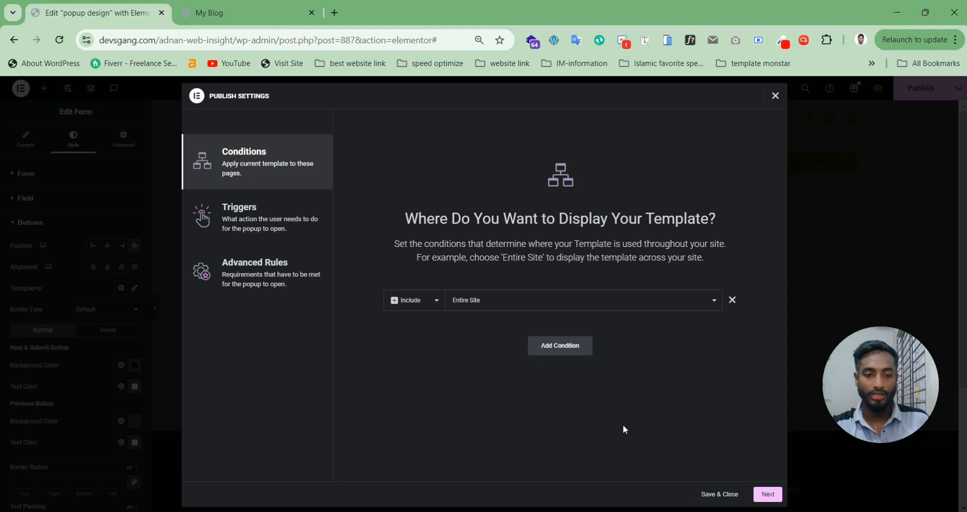
{"action": "left_click", "coordinate": [597, 305]}
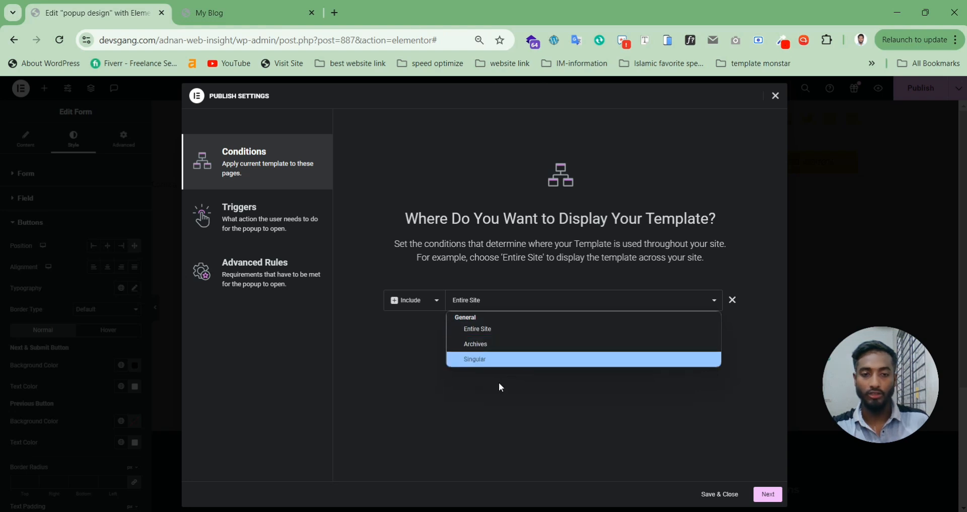
{"action": "left_click", "coordinate": [495, 398]}
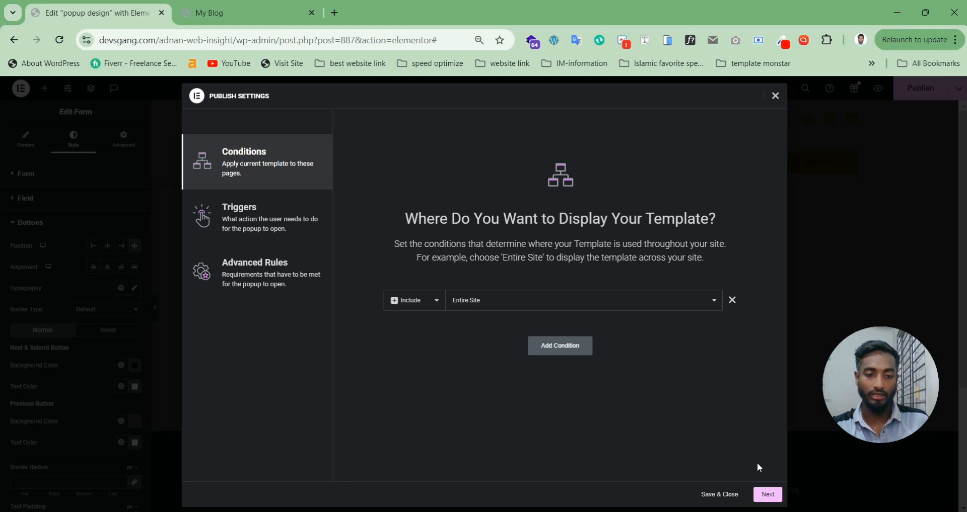
{"action": "left_click", "coordinate": [768, 495]}
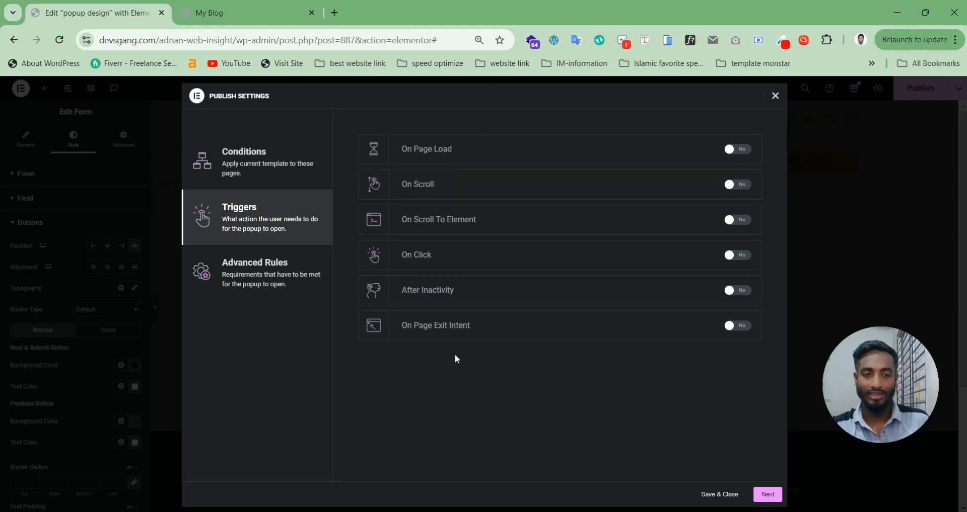
Enable the On Page Load trigger, leave the advanced rules off, and save the publish settings.
{"action": "left_click", "coordinate": [736, 152]}
{"action": "left_click", "coordinate": [766, 496]}
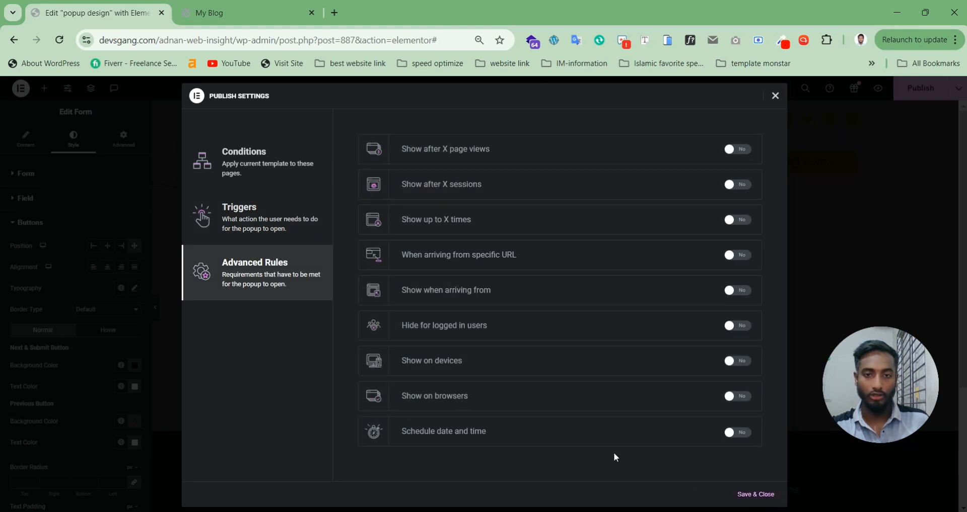
{"action": "left_click", "coordinate": [756, 495]}
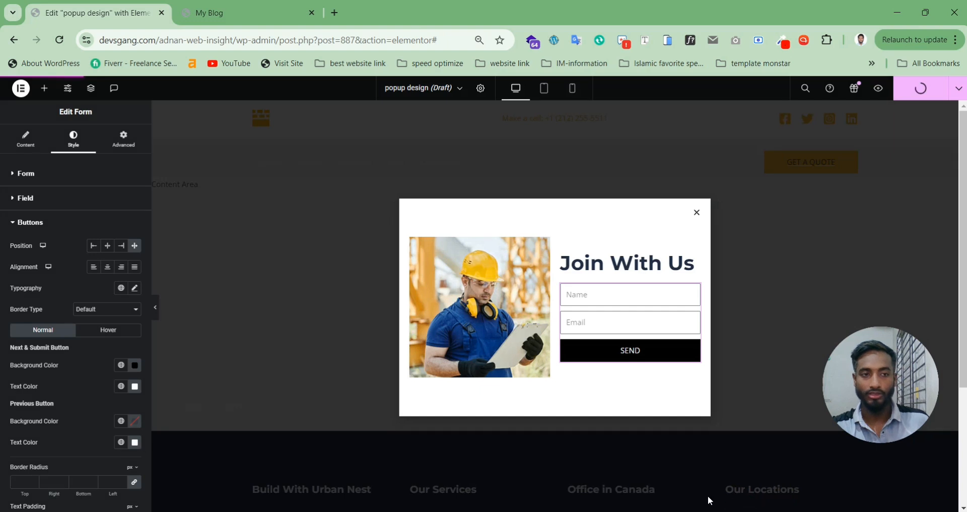
Reload the live homepage in the My Blog tab to check the popup, and dismiss it.
{"action": "left_click", "coordinate": [241, 12]}
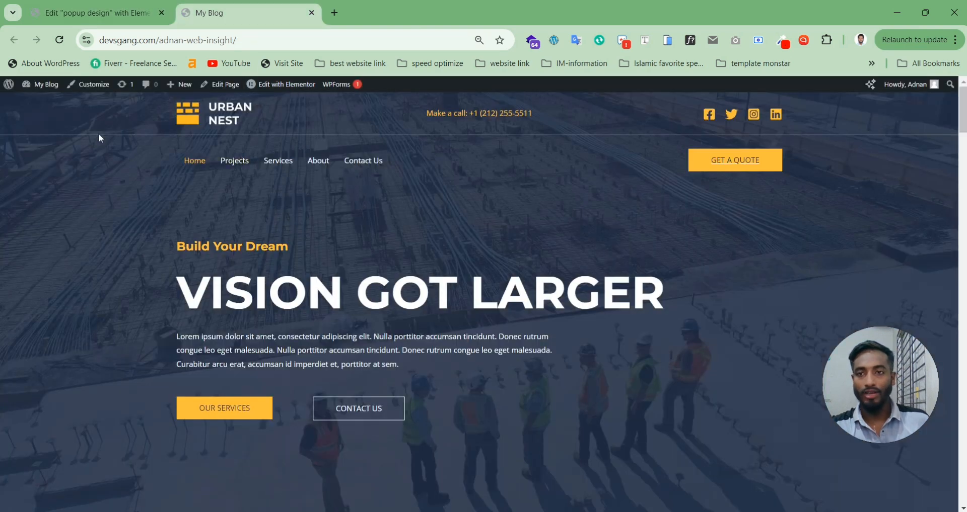
{"action": "left_click", "coordinate": [59, 40]}
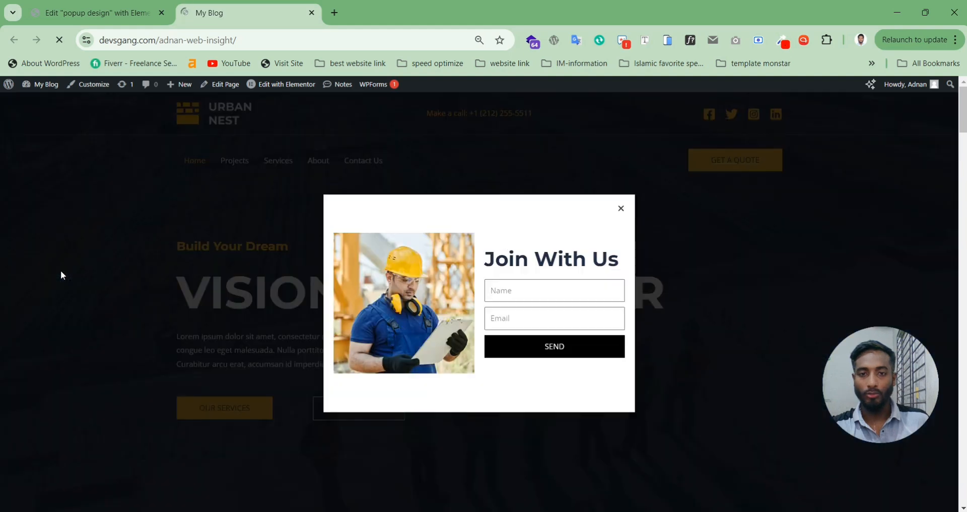
{"action": "left_click", "coordinate": [662, 243]}
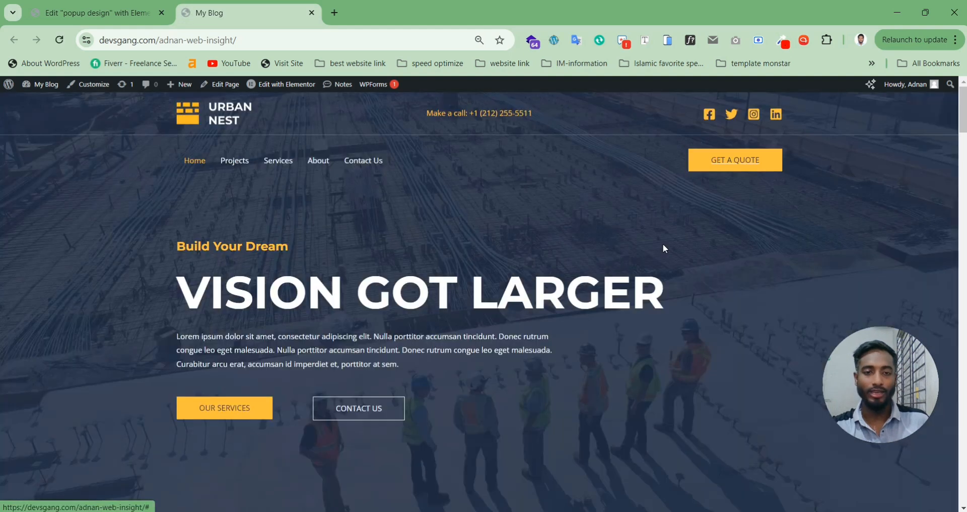